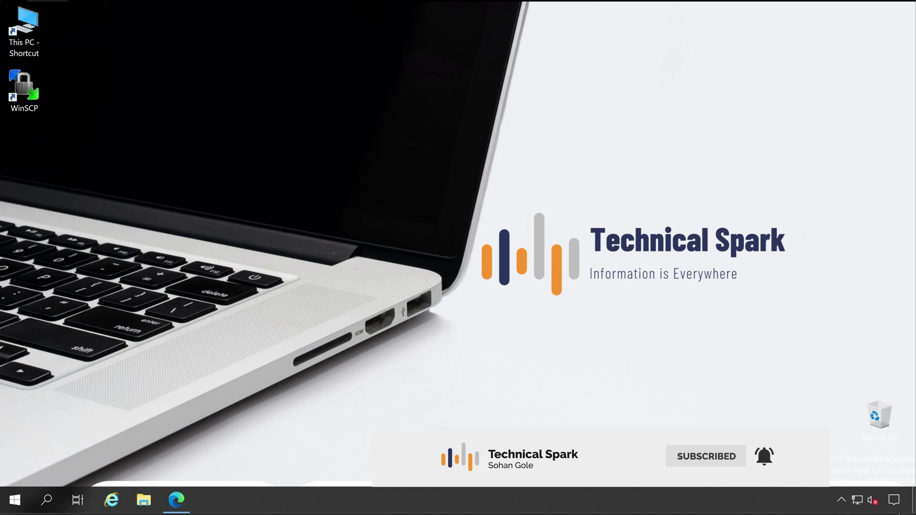
Step: Bring the browser with the Deep Security Manager Default dashboard back into view
click(176, 500)
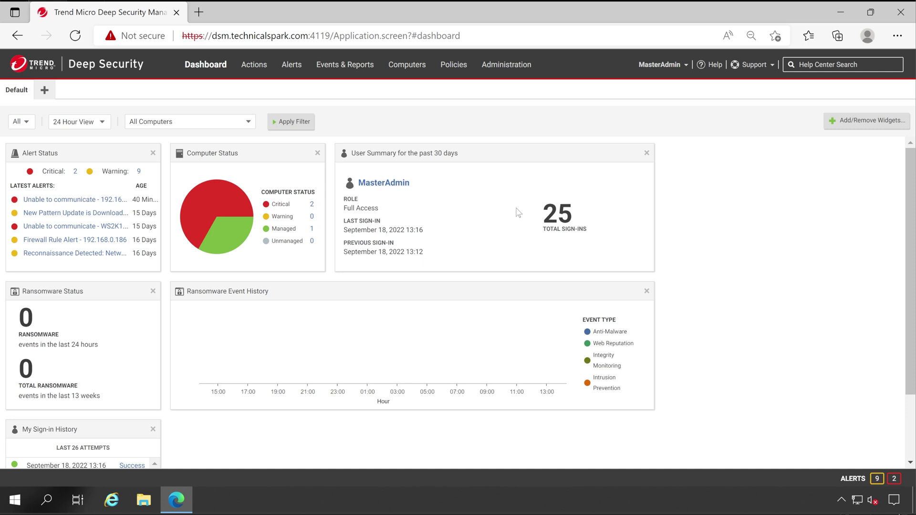
Step: Start a new dashboard and correct its name to 'Technical Spark Dashboard'
click(45, 91)
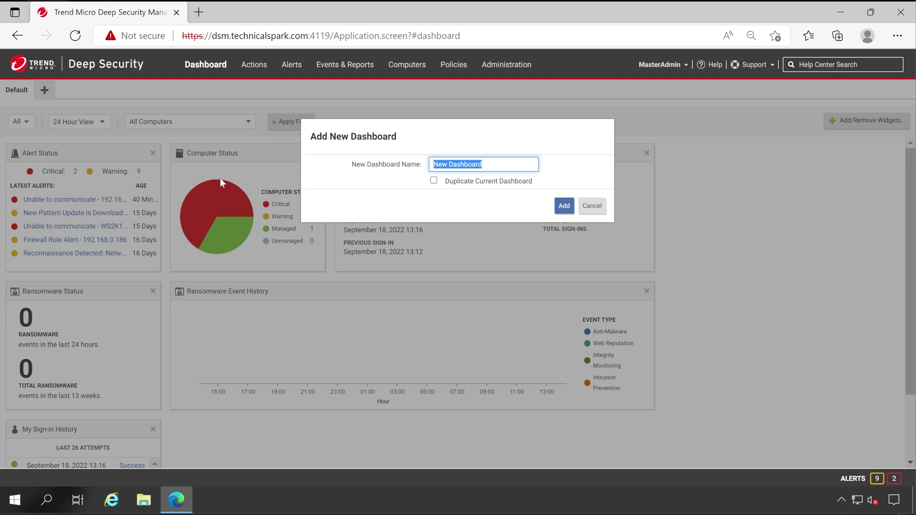
text(New Das)
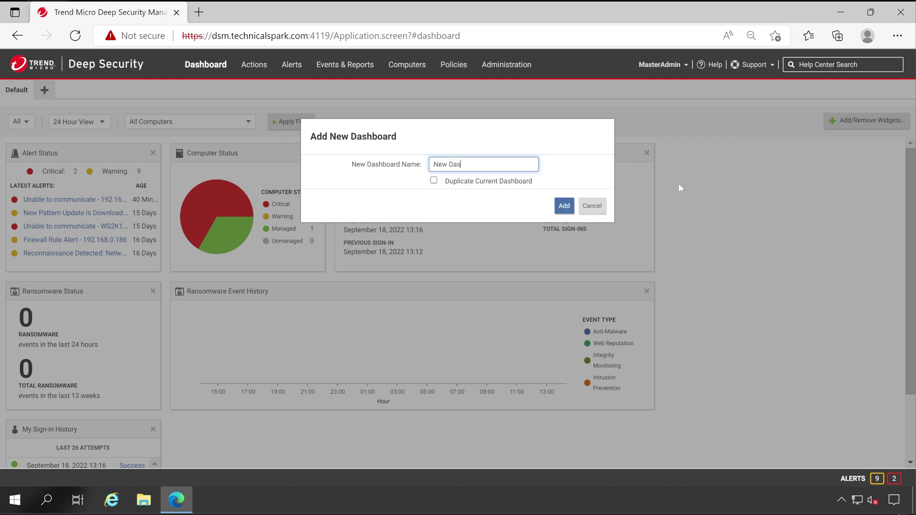
text(hboard - Technicals Spark)
drag(484, 164, 172, 158)
key(BackSpace)
key(BackSpace)
drag(518, 166, 335, 158)
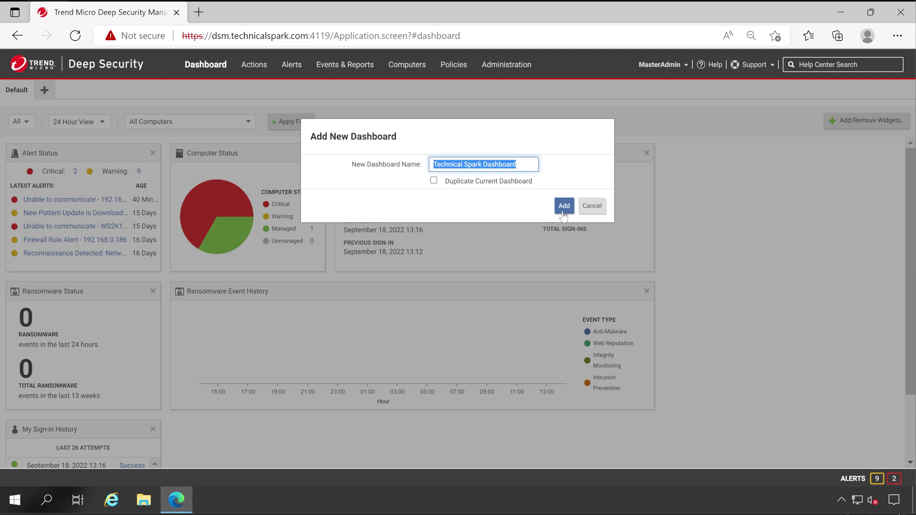
click(535, 167)
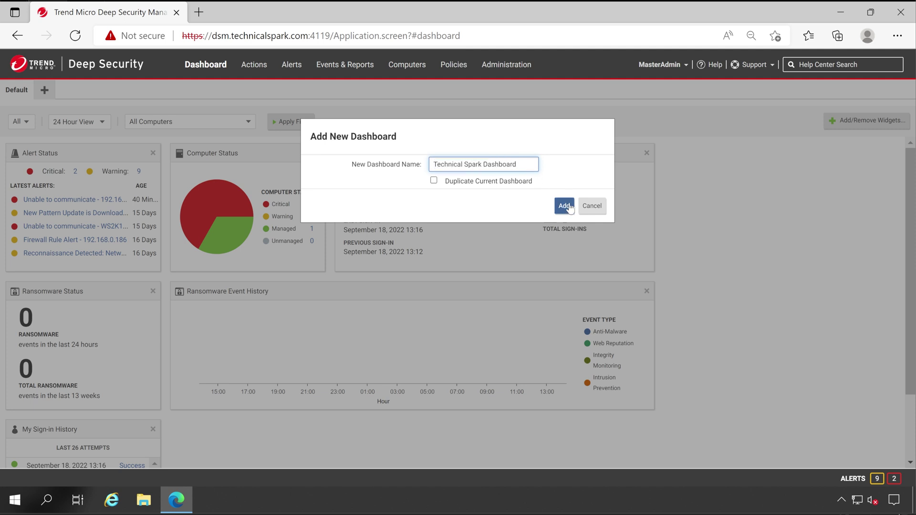
Step: Create the dashboard and pick Activity Overview, Computer Status, User Summary, Anti-Malware Protection Status and Malware scan Status widgets
click(560, 211)
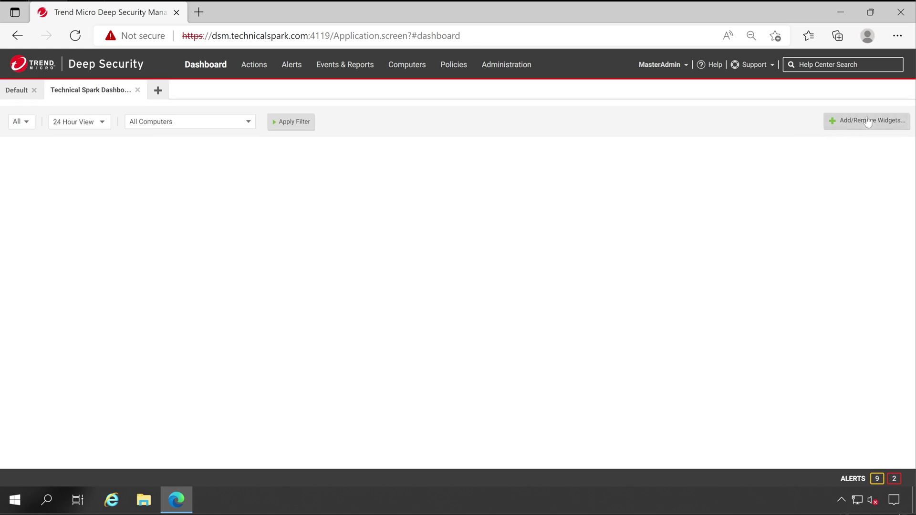
click(882, 124)
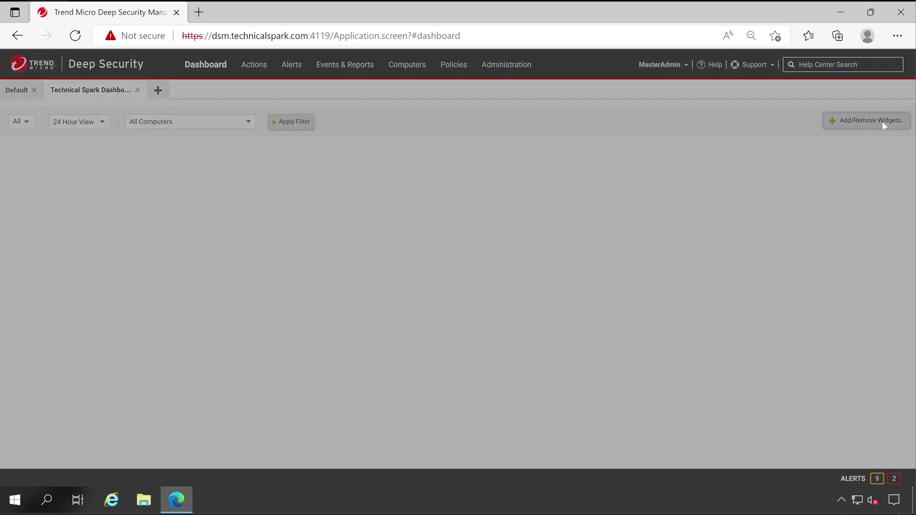
click(394, 159)
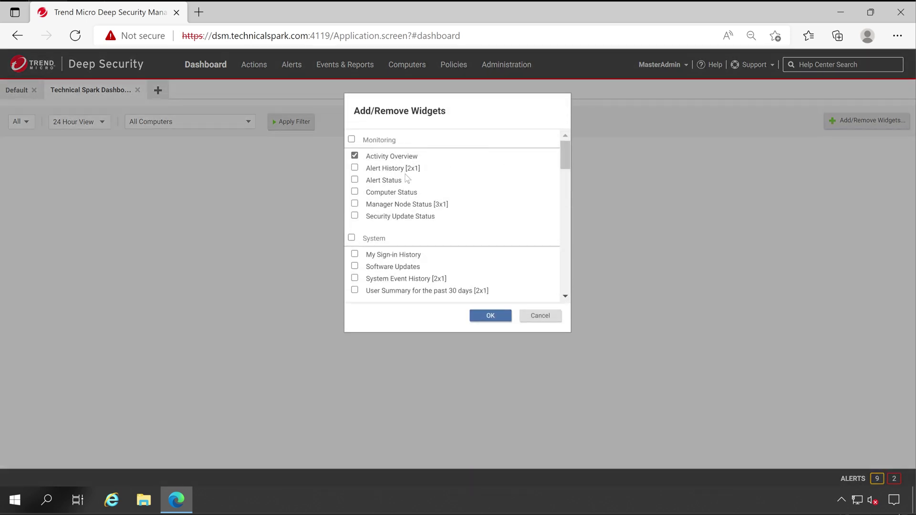
click(392, 193)
scroll(408, 246, down, 1)
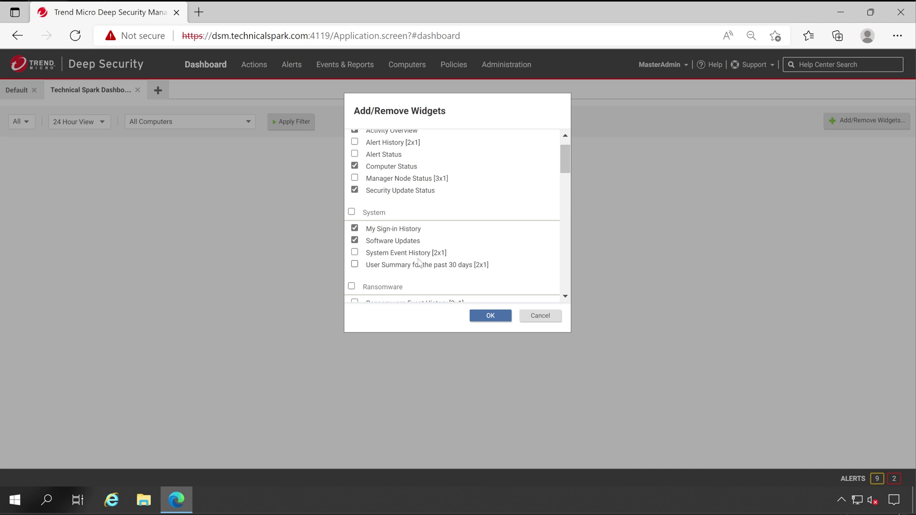
scroll(397, 221, down, 2)
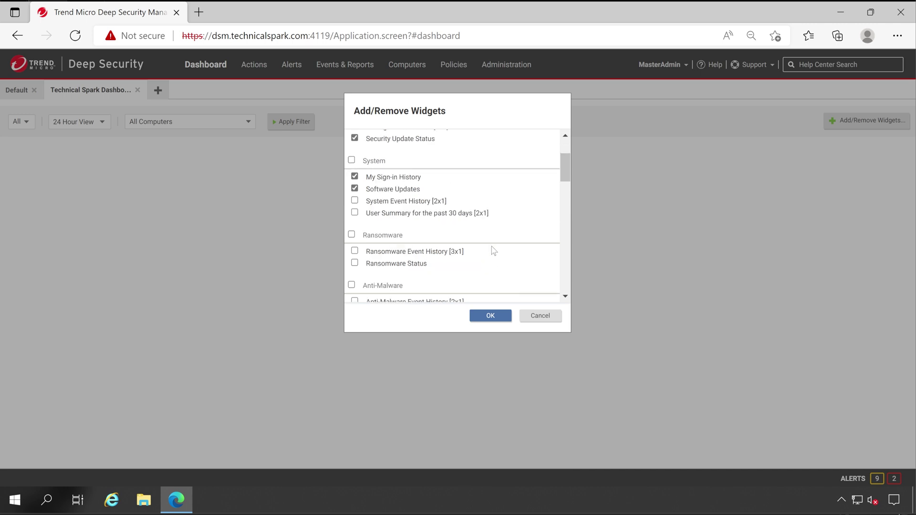
click(454, 216)
scroll(421, 256, down, 4)
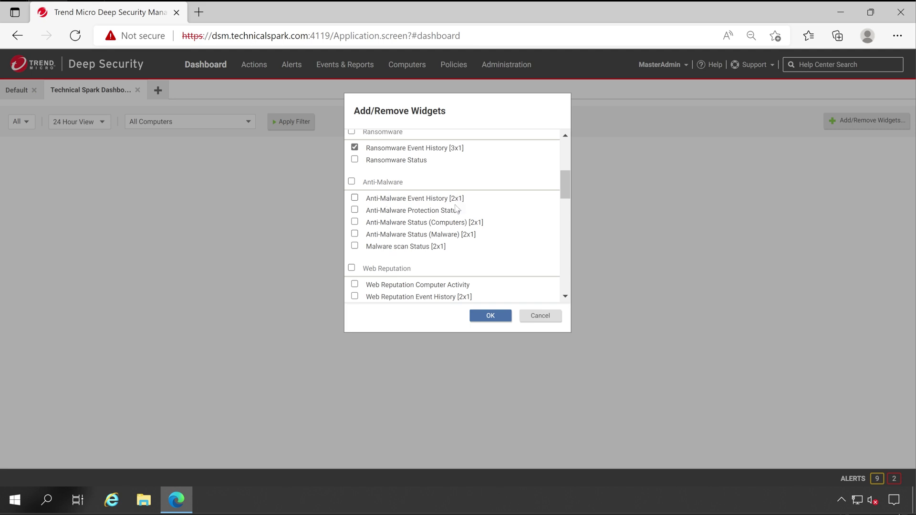
click(394, 212)
click(407, 247)
Step: Add Web Reputation, Application Control Maintenance Mode, Integrity Monitoring and Log Inspection widgets
scroll(368, 213, down, 3)
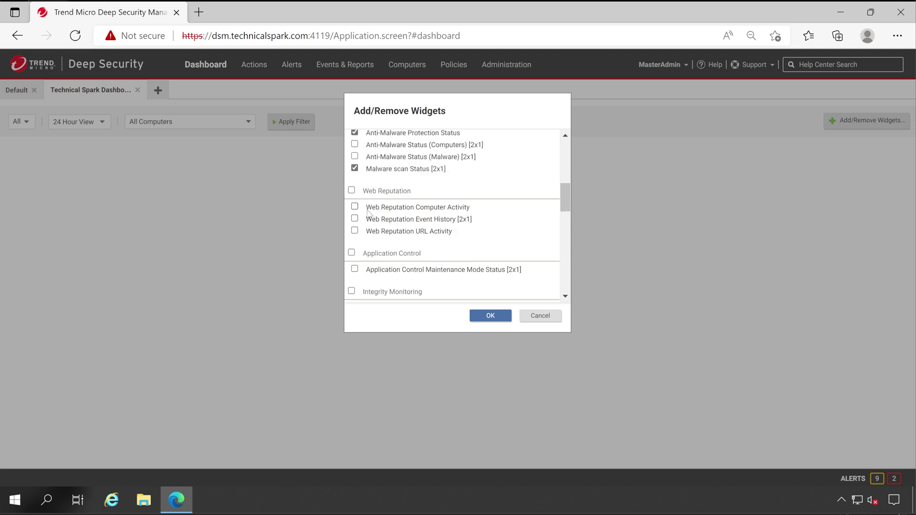
click(408, 209)
click(439, 231)
scroll(454, 258, down, 2)
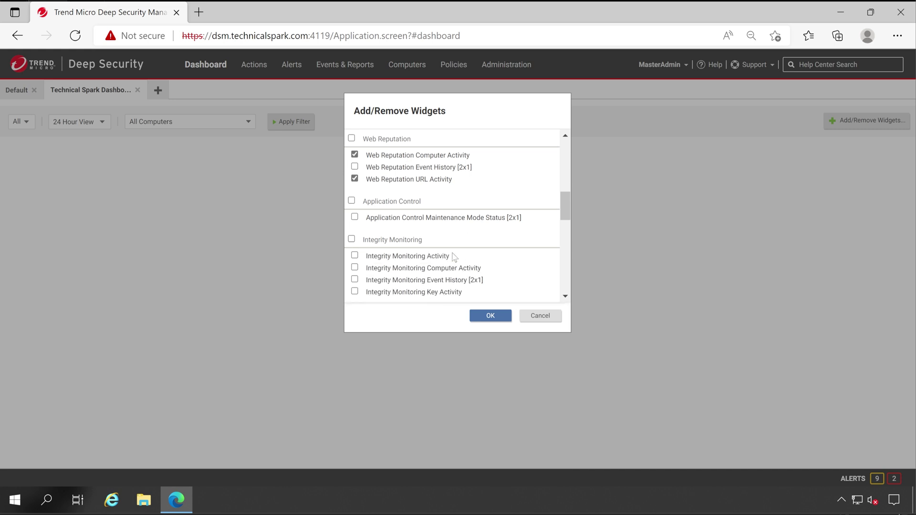
click(411, 220)
scroll(394, 220, down, 2)
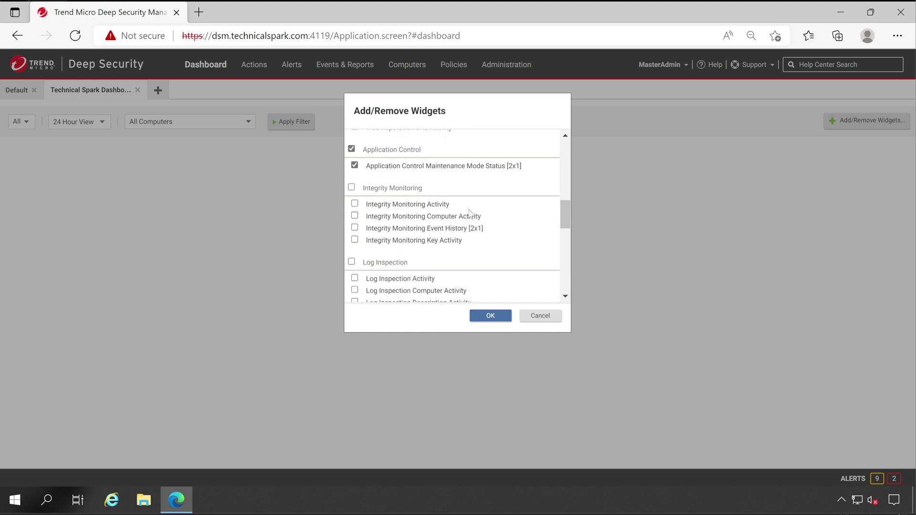
click(408, 216)
click(409, 206)
scroll(408, 232, down, 2)
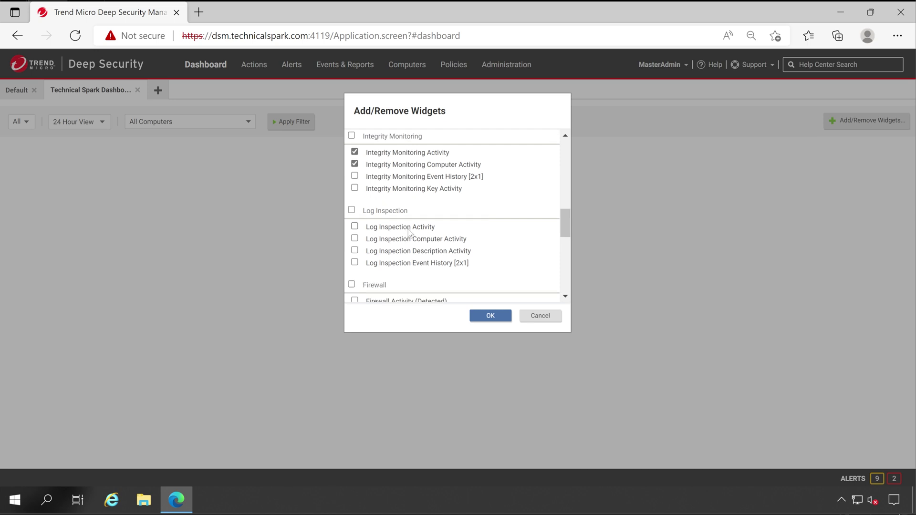
click(409, 229)
click(421, 240)
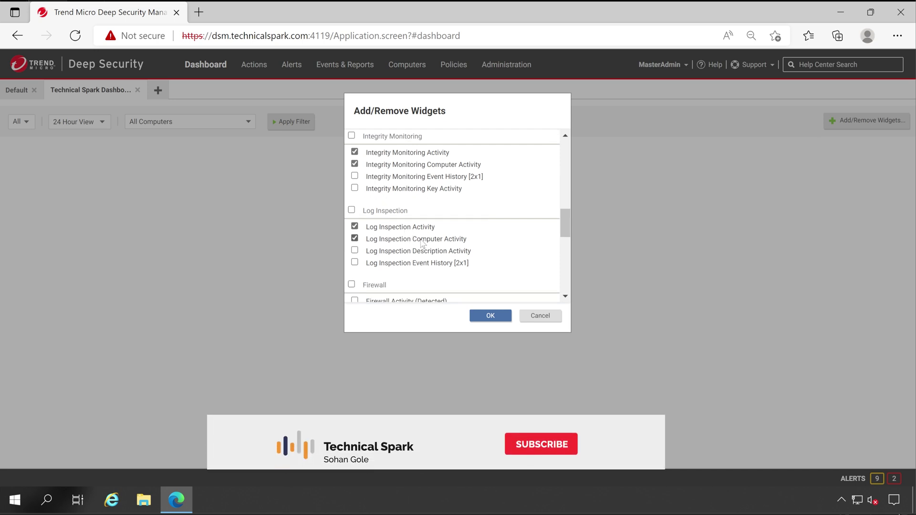
click(429, 263)
Step: Select Firewall Activity (Prevented) and Reconnaissance Scan Activity, leaving out Firewall Activity (Detected)
scroll(430, 262, down, 2)
scroll(405, 204, down, 2)
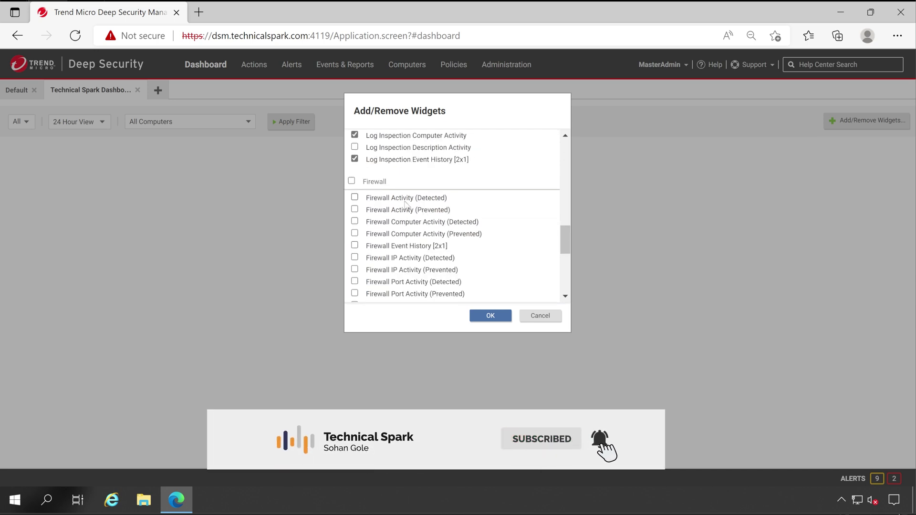
click(406, 211)
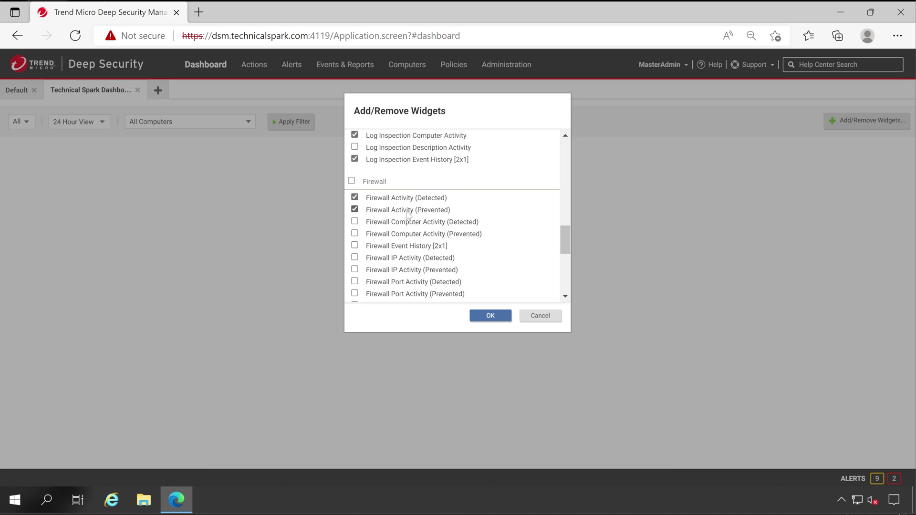
click(404, 202)
scroll(405, 221, down, 1)
scroll(453, 246, down, 3)
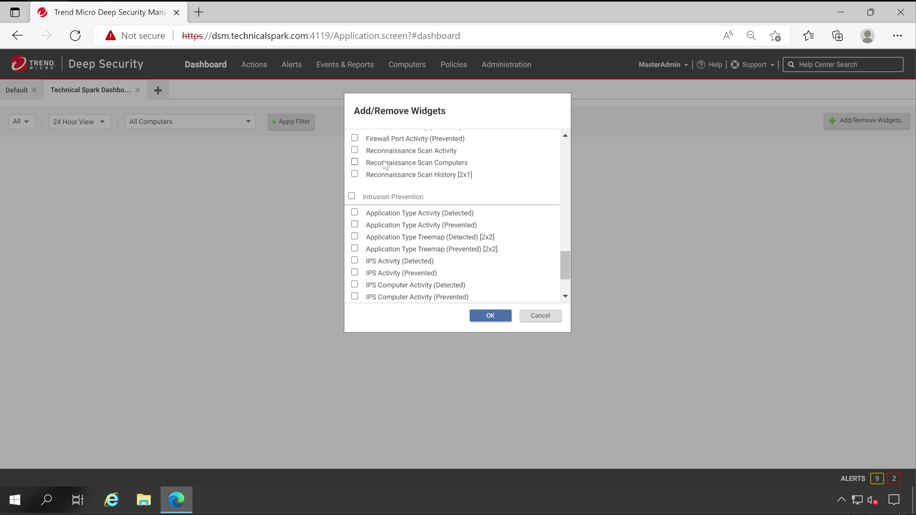
click(406, 151)
scroll(435, 238, down, 2)
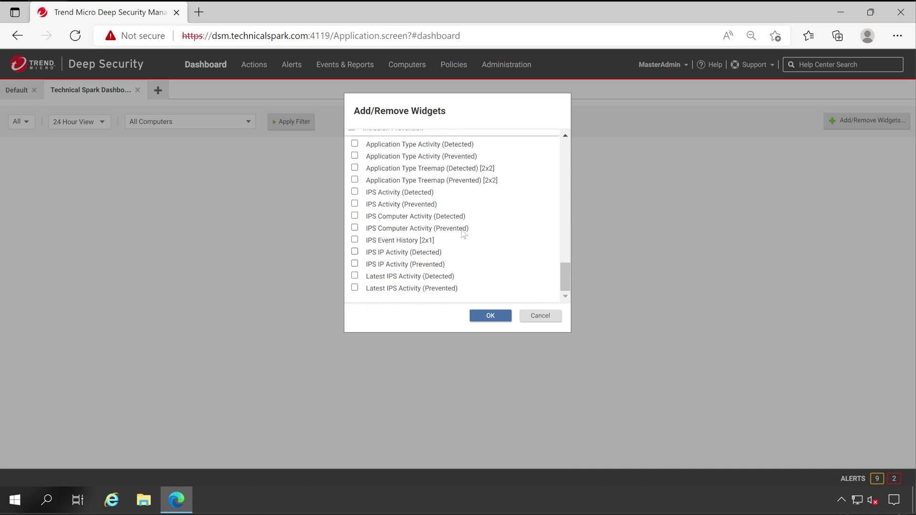
Step: Apply the widgets, placing Software Updates beside Activity Overview and User Summary below it
click(496, 316)
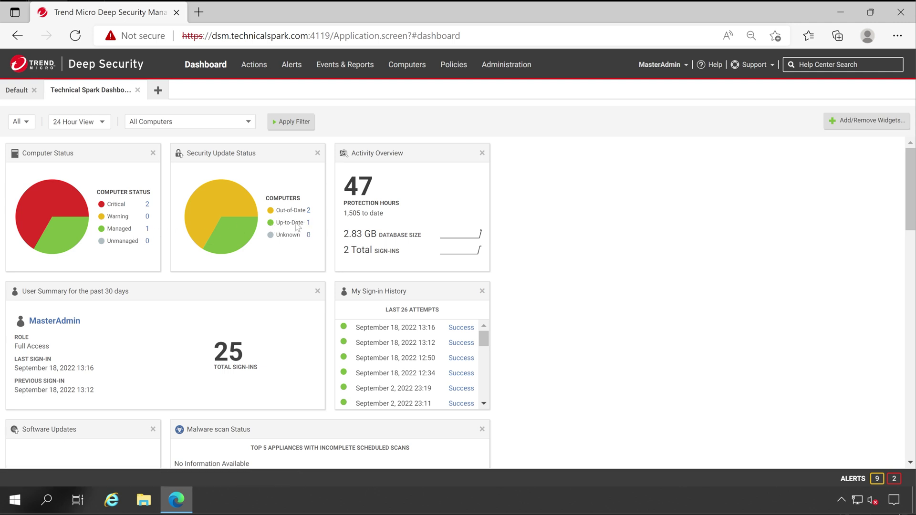
scroll(310, 338, down, 3)
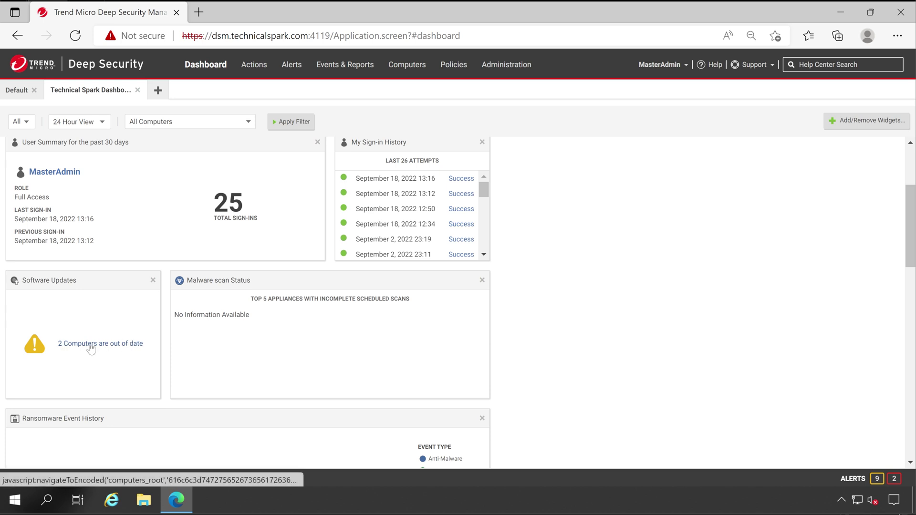
drag(76, 285, 734, 153)
scroll(913, 228, up, 3)
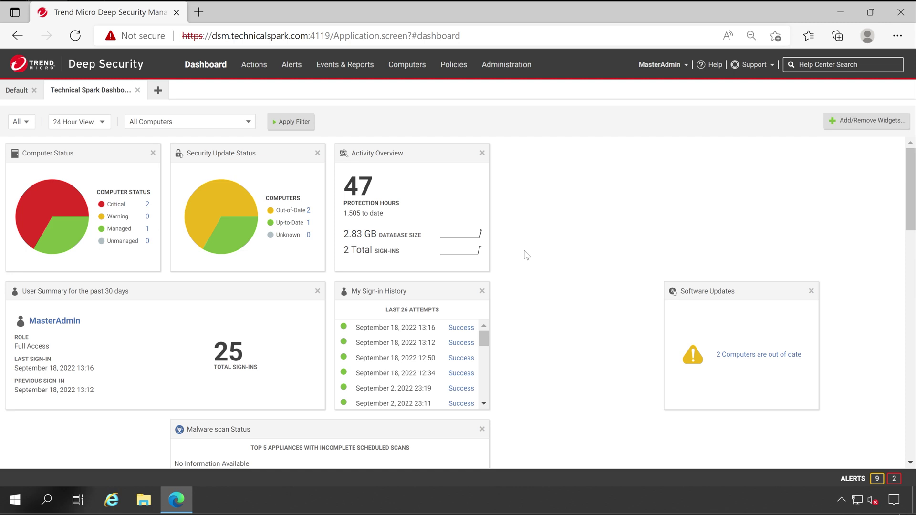
drag(410, 153, 613, 157)
drag(742, 290, 363, 167)
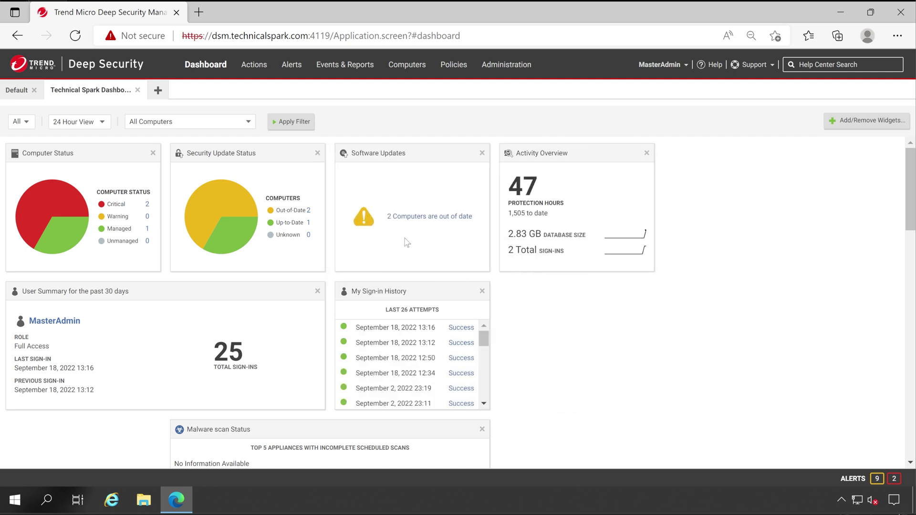
drag(176, 291, 559, 331)
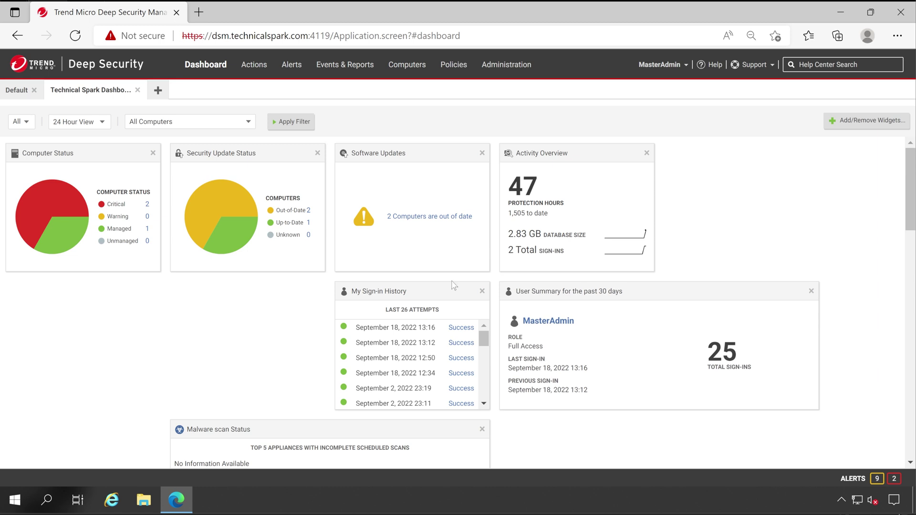
Step: Move My Sign-in History, put Ransomware Event History beside User Summary and Malware scan Status beneath
drag(454, 286, 783, 153)
scroll(852, 221, down, 6)
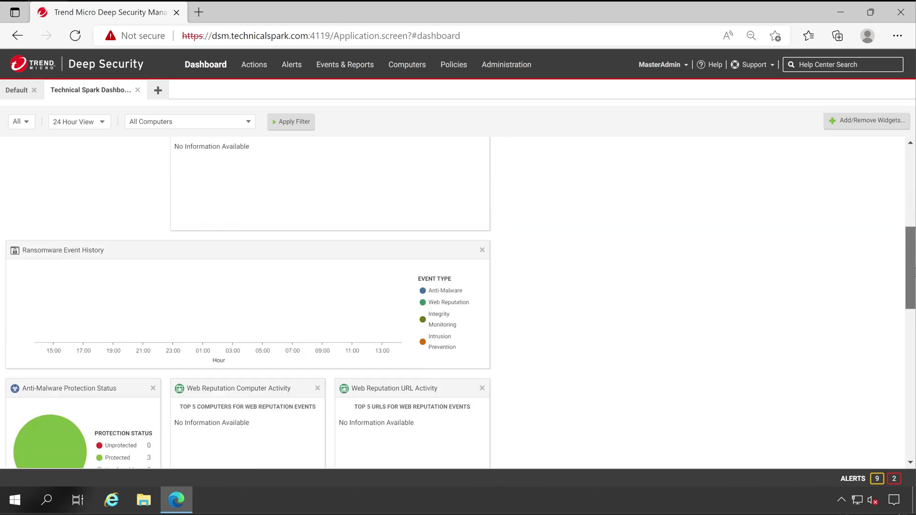
scroll(912, 253, up, 2)
scroll(517, 359, up, 3)
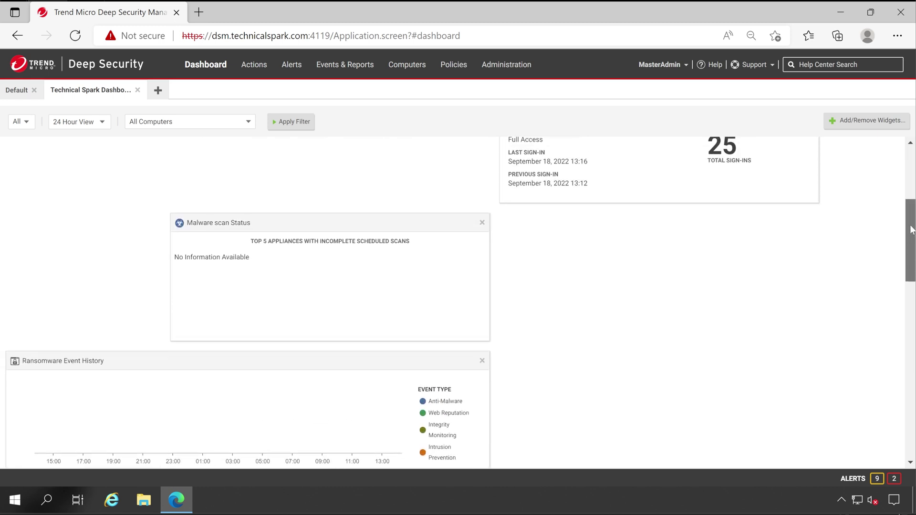
drag(311, 446, 262, 178)
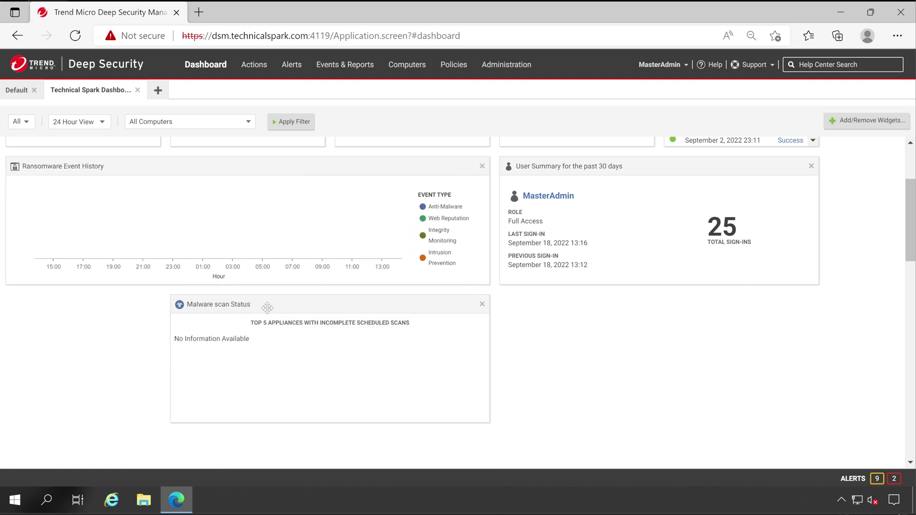
drag(267, 307, 596, 310)
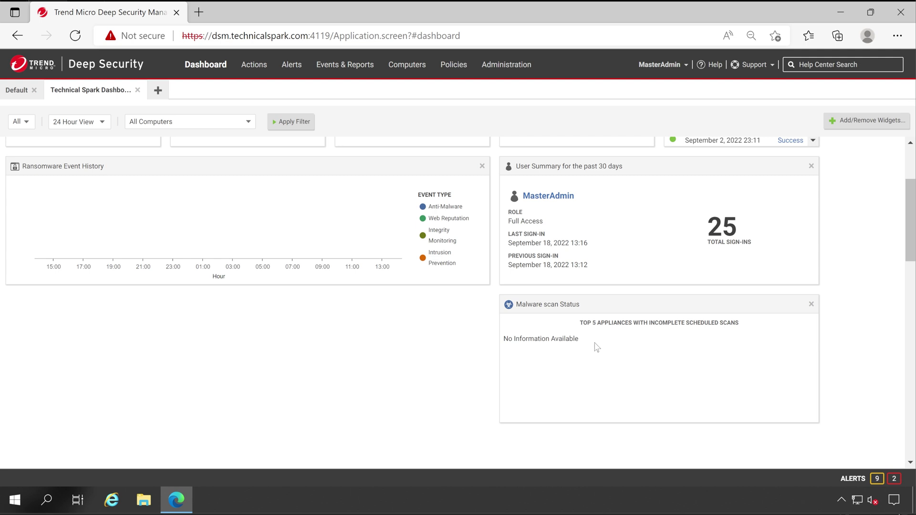
drag(912, 215, 911, 262)
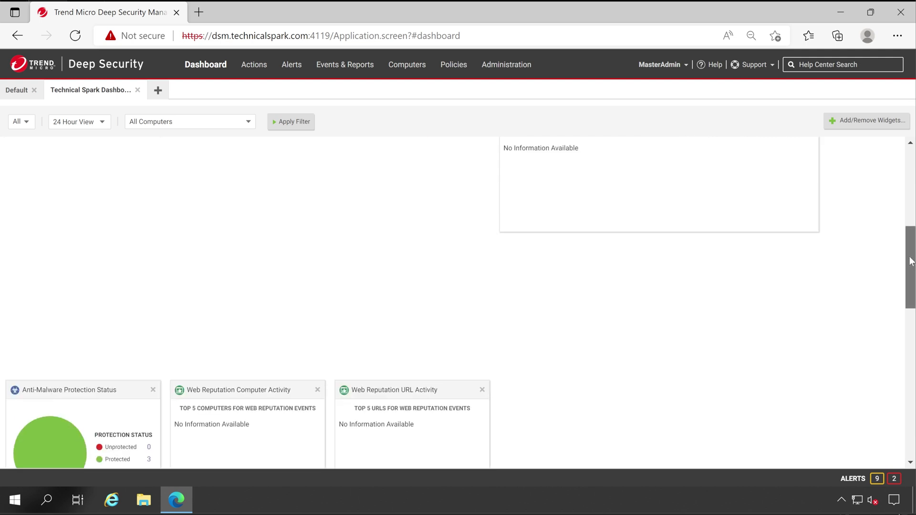
drag(113, 398, 82, 153)
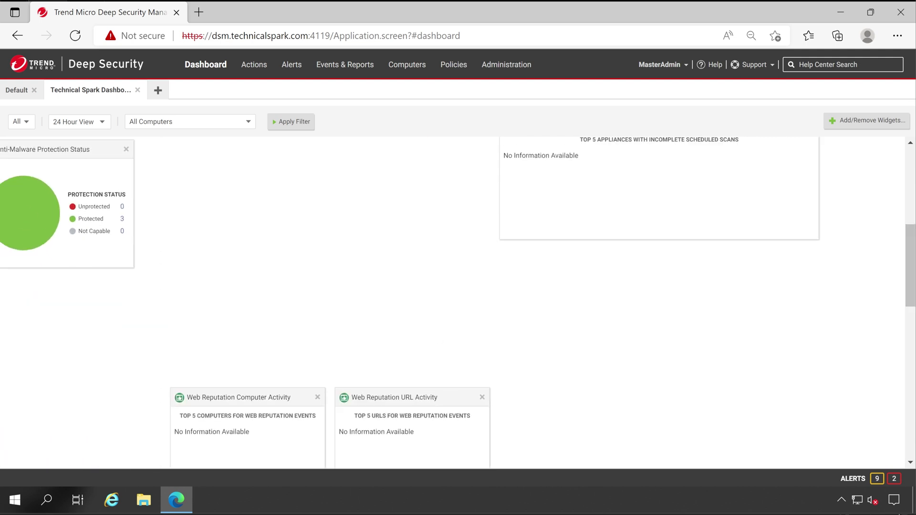
Step: Regroup the Firewall and Web Reputation widgets into compact rows lower on the dashboard
scroll(883, 452, down, 10)
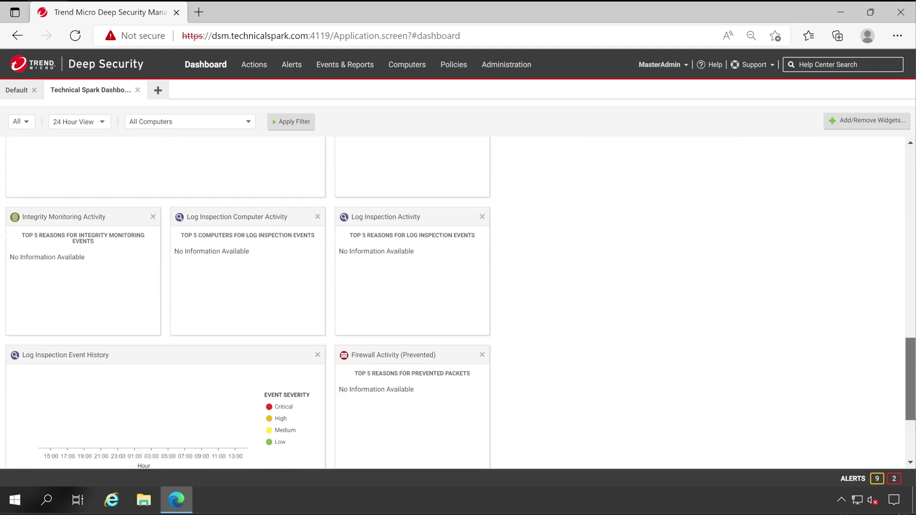
drag(441, 345, 384, 152)
scroll(663, 291, up, 6)
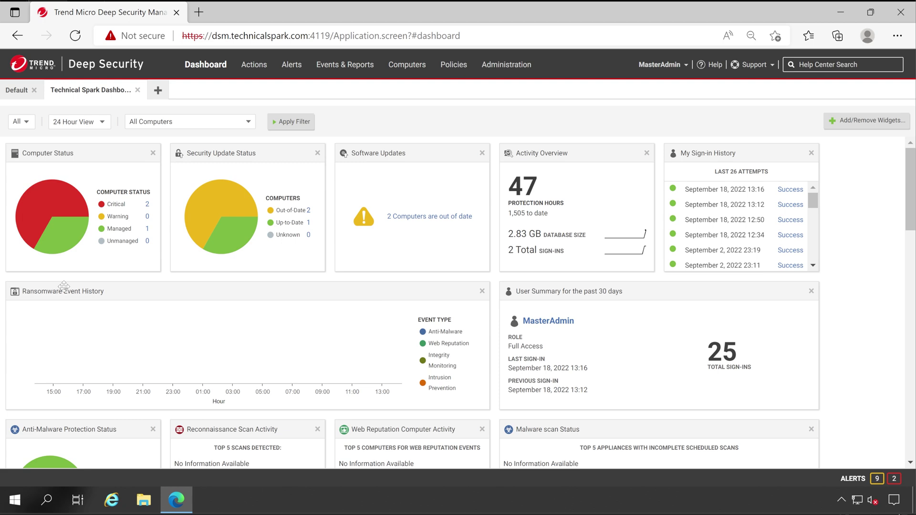
scroll(323, 374, down, 7)
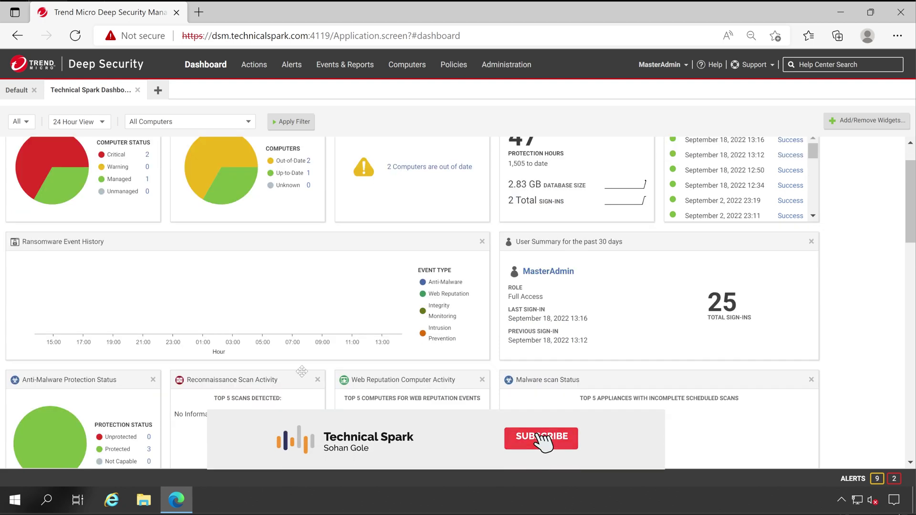
drag(411, 367, 446, 270)
scroll(446, 270, up, 2)
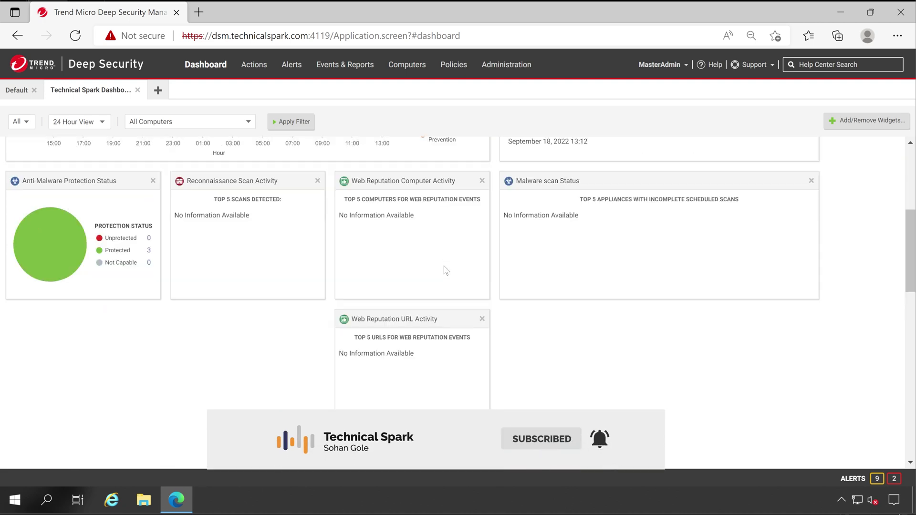
scroll(415, 368, down, 9)
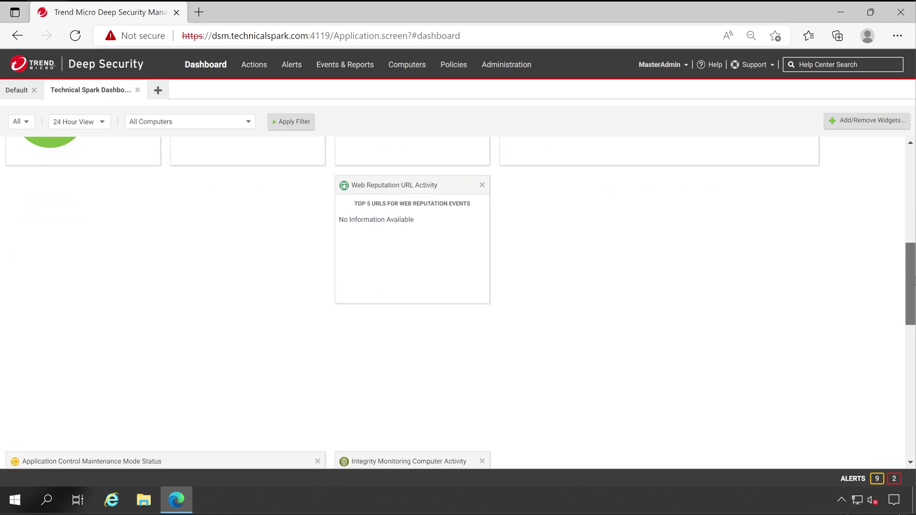
drag(414, 433, 615, 143)
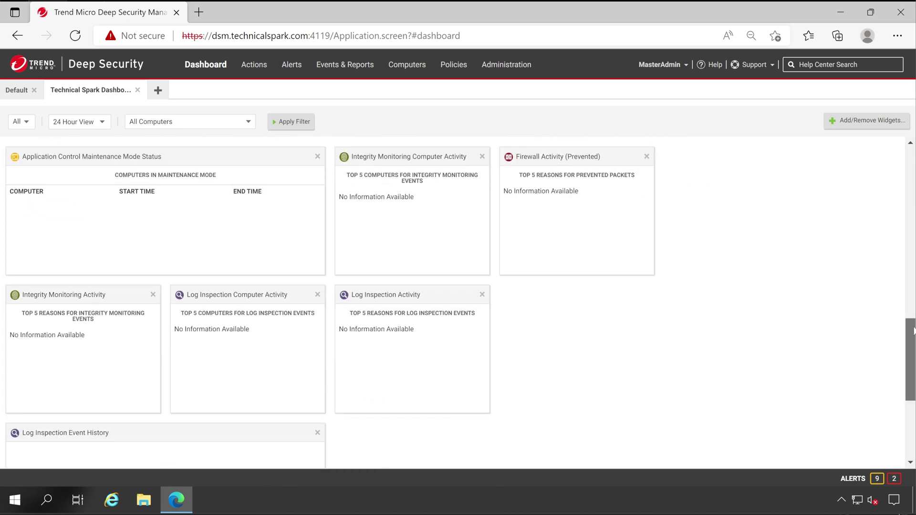
scroll(853, 327, up, 6)
drag(614, 438, 296, 182)
scroll(295, 181, down, 10)
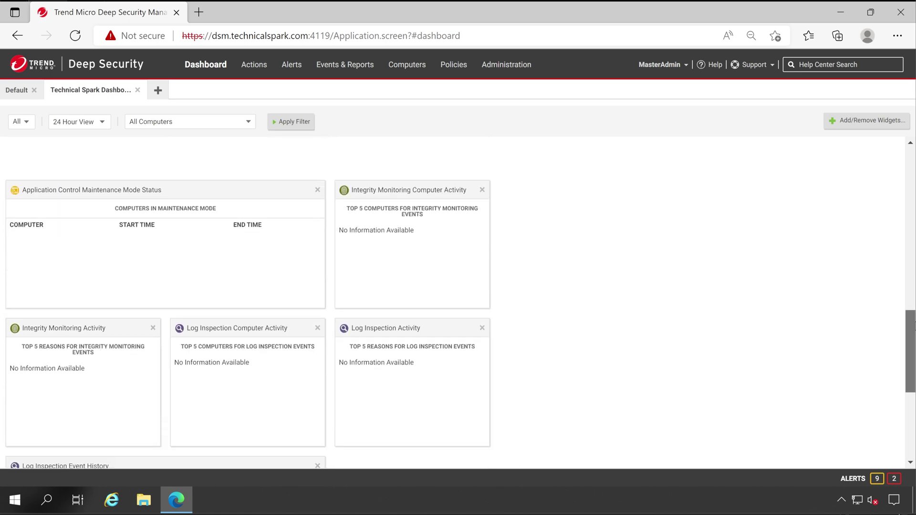
drag(214, 351, 756, 331)
scroll(905, 292, up, 3)
scroll(905, 292, down, 6)
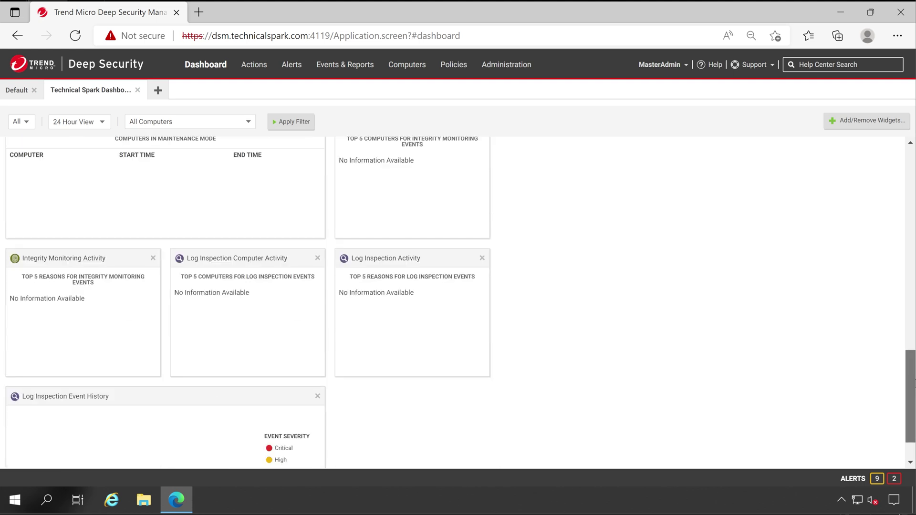
drag(143, 394, 686, 179)
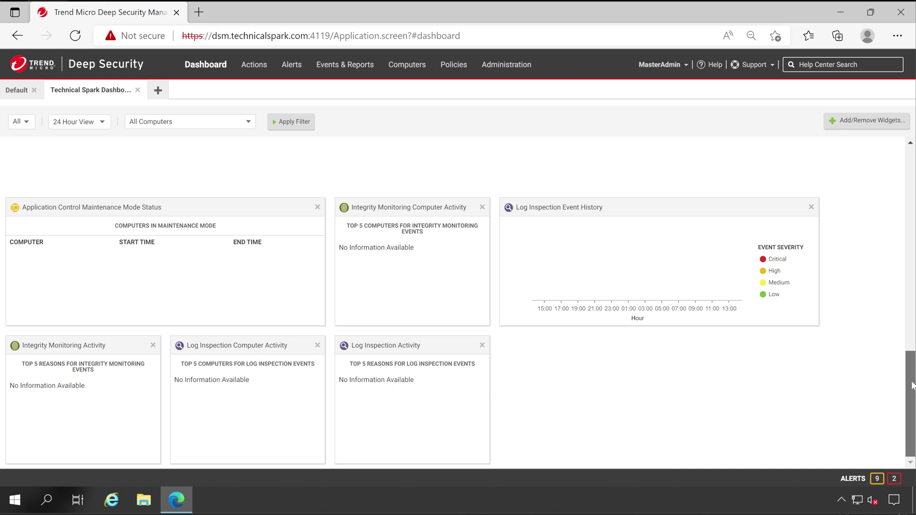
scroll(910, 410, up, 3)
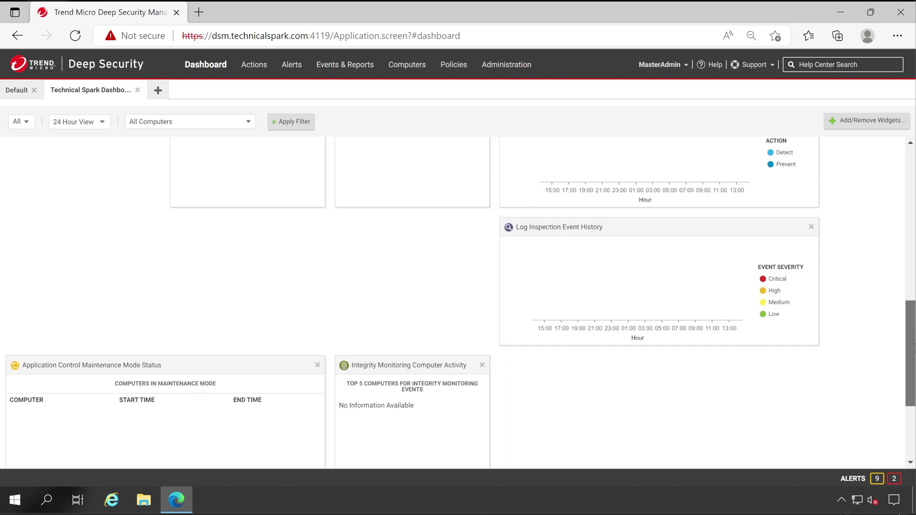
scroll(891, 365, down, 3)
Step: Raise the Log Inspection widgets a row and shift Application Control Maintenance Mode Status right
drag(252, 343, 248, 162)
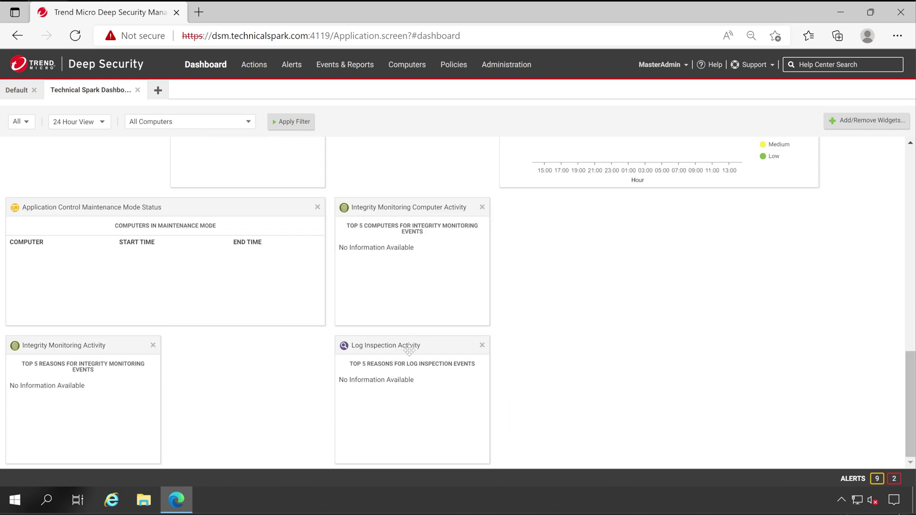
drag(409, 344, 407, 164)
drag(121, 208, 639, 209)
scroll(45, 339, up, 5)
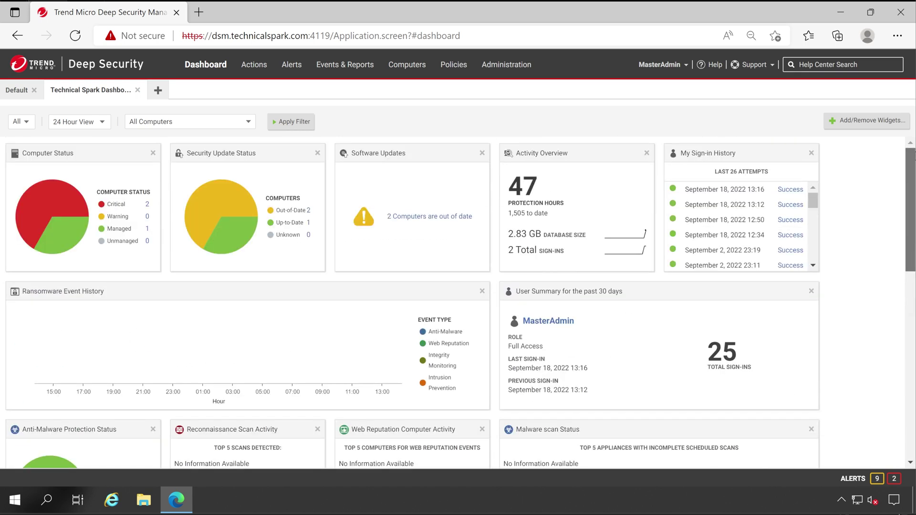
scroll(460, 305, down, 10)
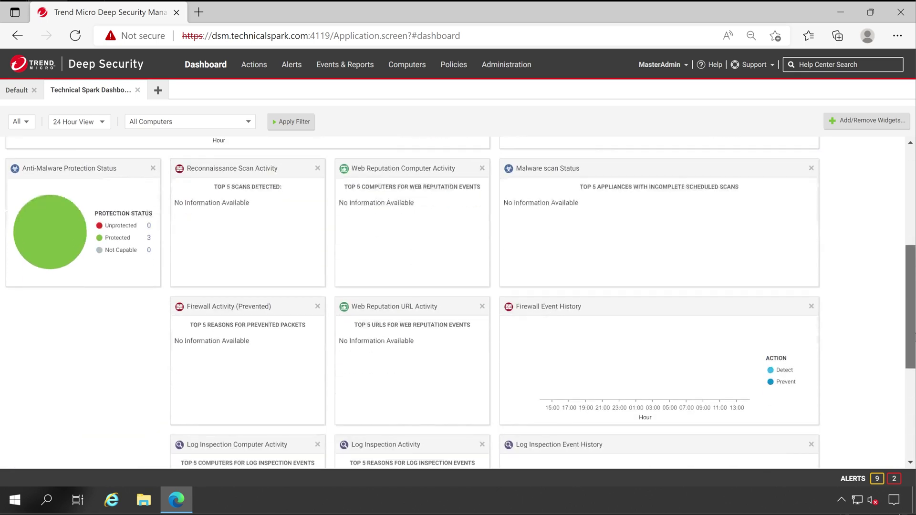
Step: Remove the Log Inspection Activity and Integrity Monitoring Computer Activity widgets
scroll(399, 300, down, 1)
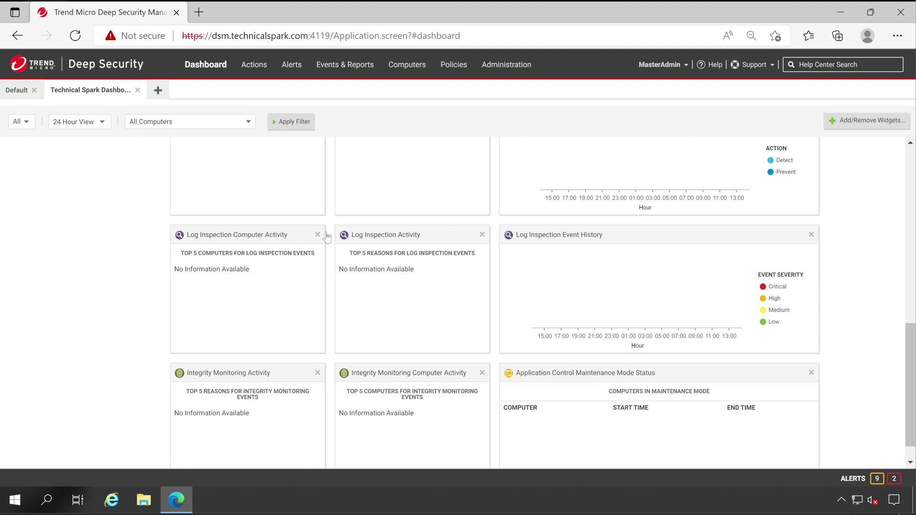
click(482, 234)
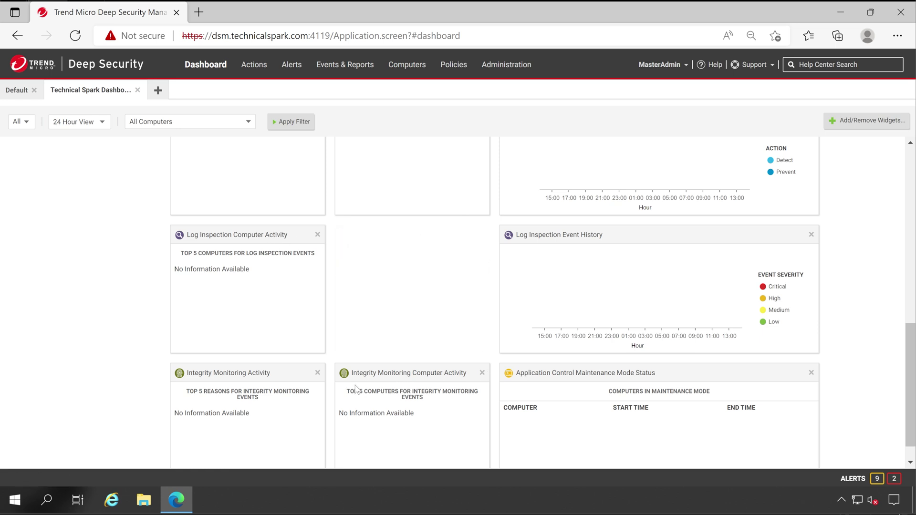
click(482, 373)
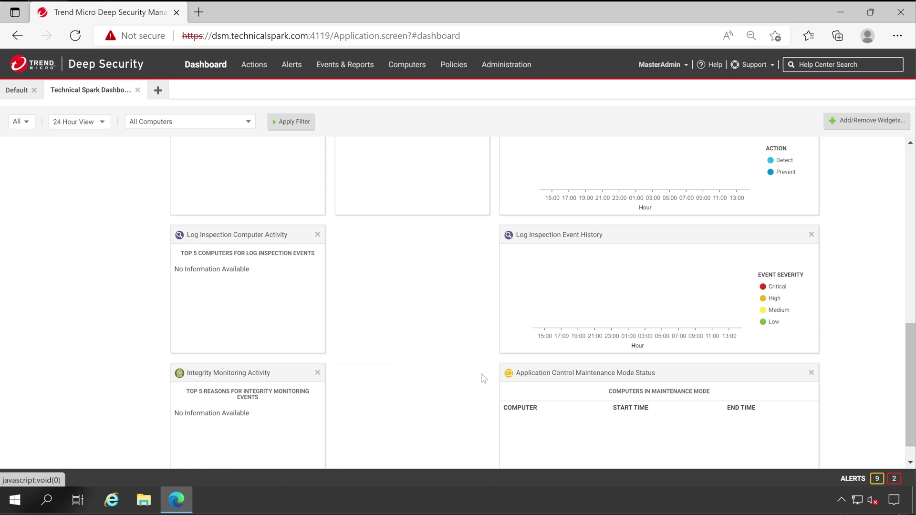
Step: Shift Log Inspection Computer Activity, Integrity Monitoring Activity and Application Control widgets left to close the gaps
drag(214, 235, 76, 147)
drag(267, 376, 91, 234)
drag(575, 373, 309, 248)
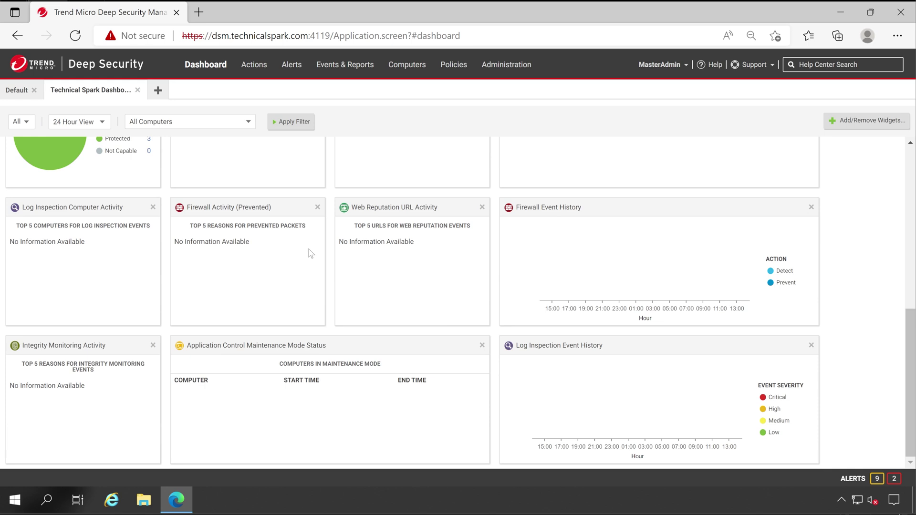
drag(911, 377, 911, 218)
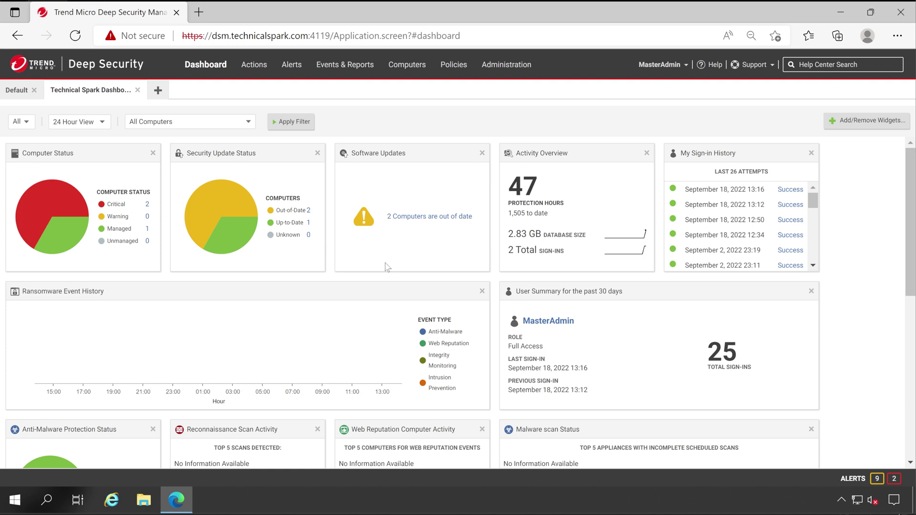
Step: Switch the dashboard time range to the 7 Day View and reload it
click(299, 125)
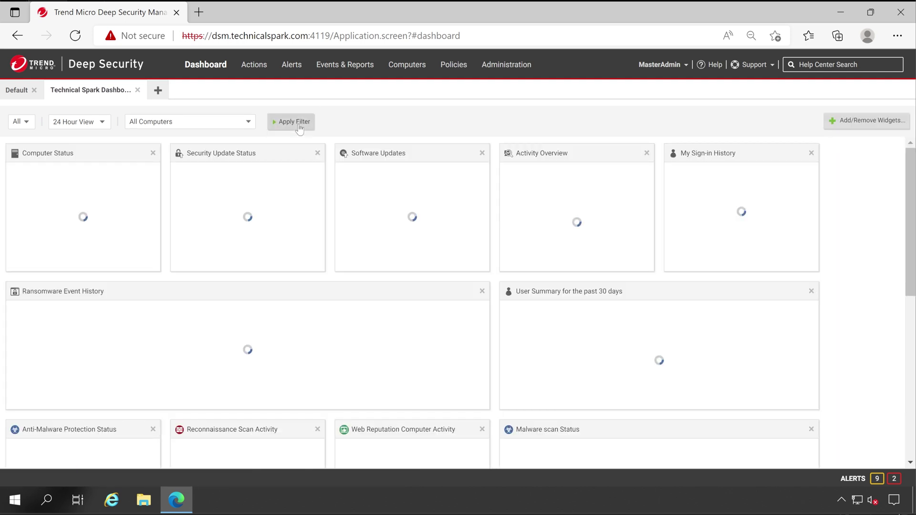
click(102, 123)
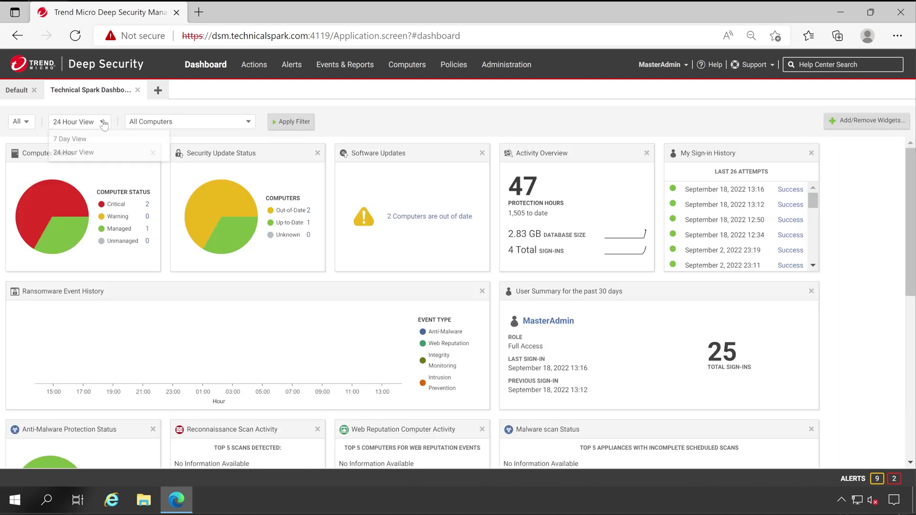
click(70, 139)
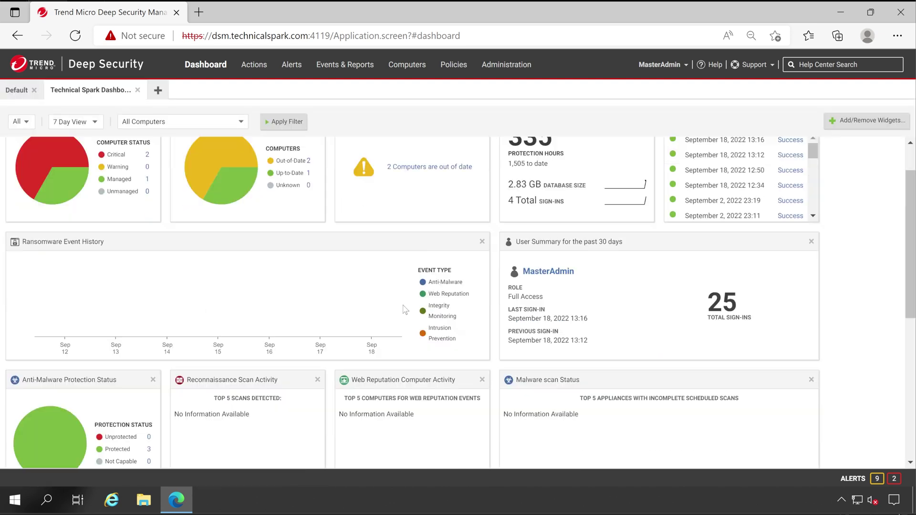
click(70, 125)
click(70, 139)
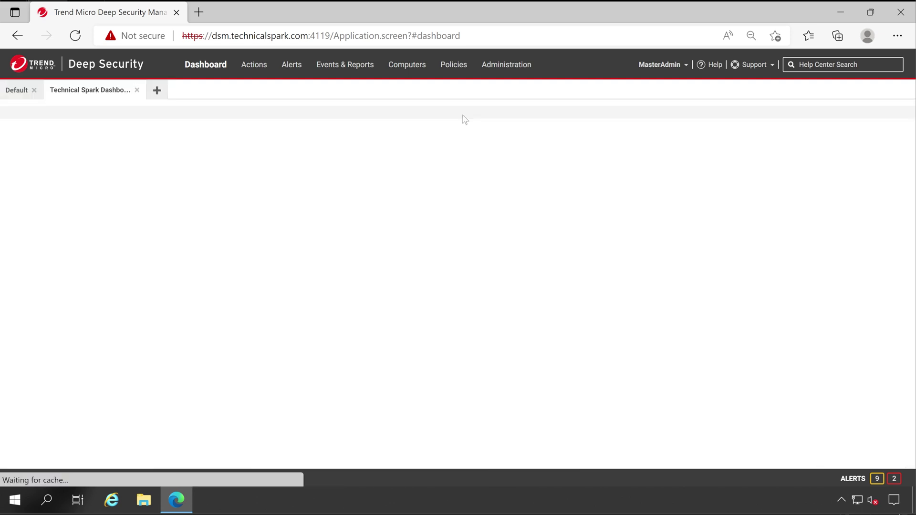